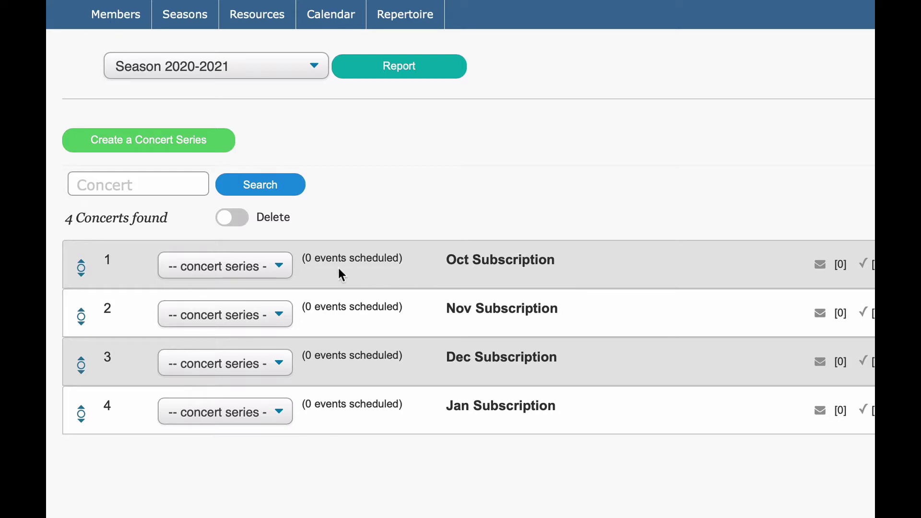
Step: Open the Oct Subscription schedule page from the first concert row's series menu
left_click(279, 269)
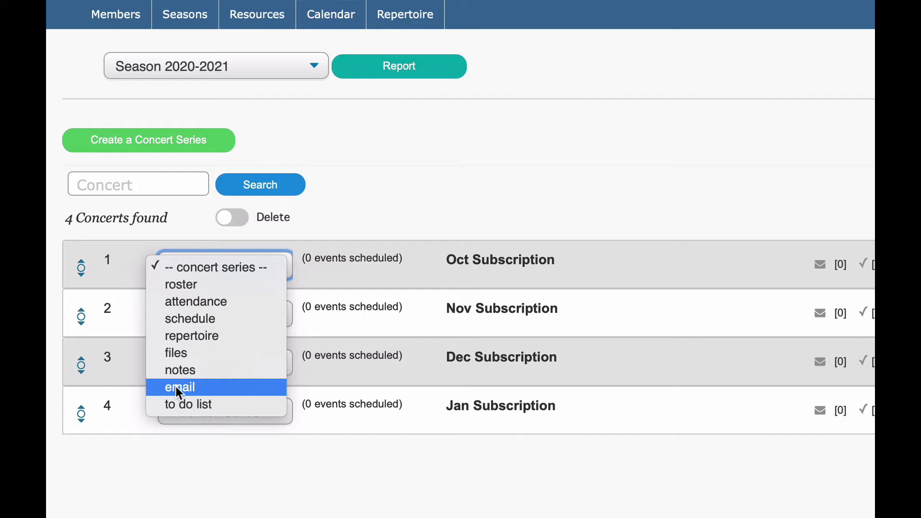
left_click(189, 318)
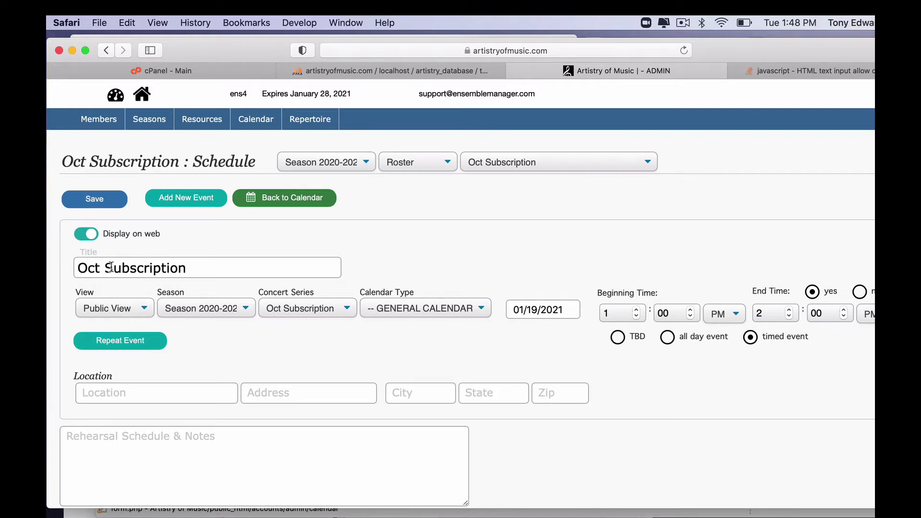
Step: Append ' - rehearsal' to the event title, making it 'Oct Subscription - rehearsal'
left_click(194, 270)
type("- ")
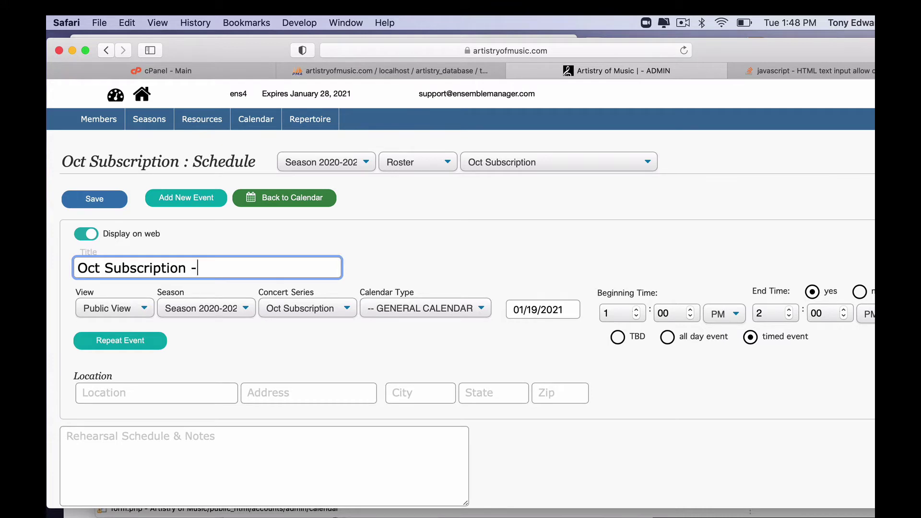
type("rehearsal")
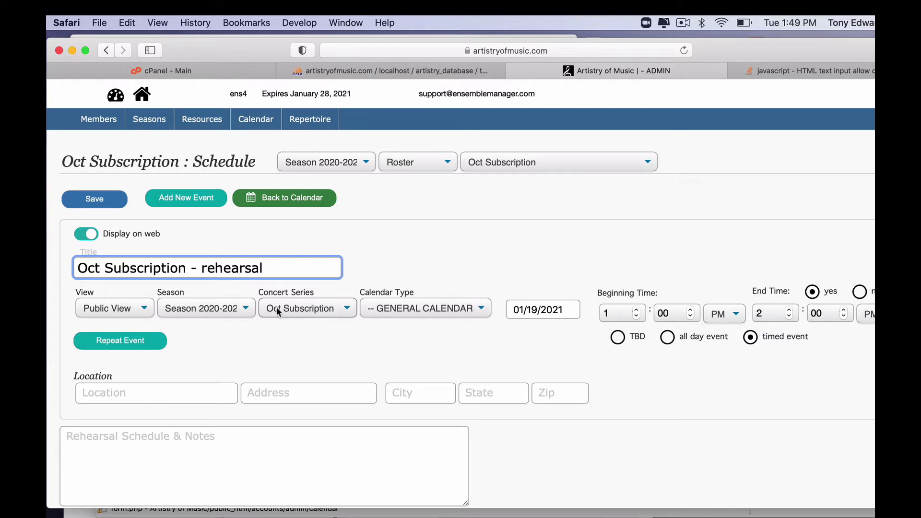
left_click(379, 312)
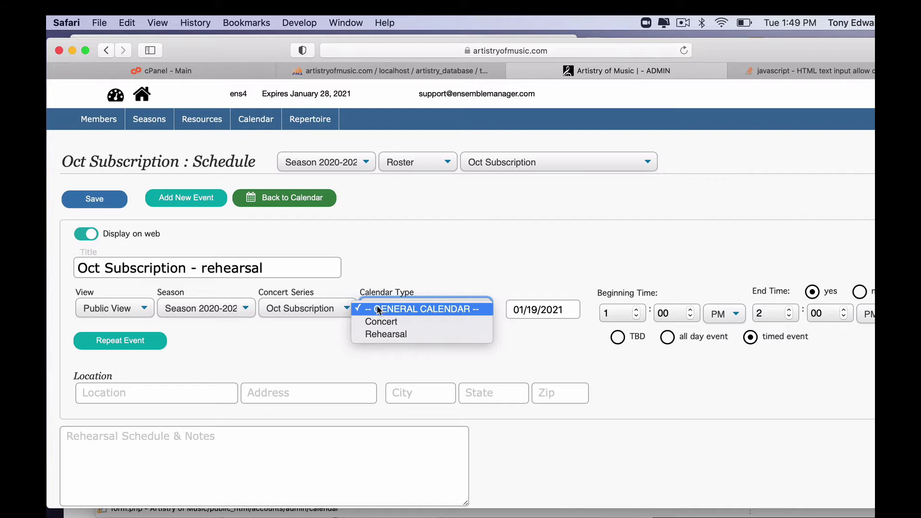
Step: Make the event a Rehearsal dated October 5, 2020
left_click(387, 335)
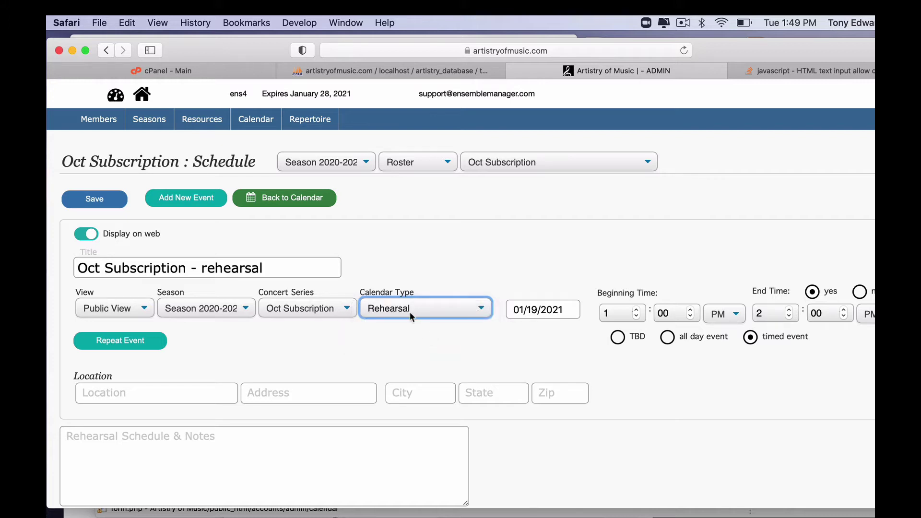
left_click(536, 310)
left_click(518, 332)
left_click(518, 332)
left_click(518, 332)
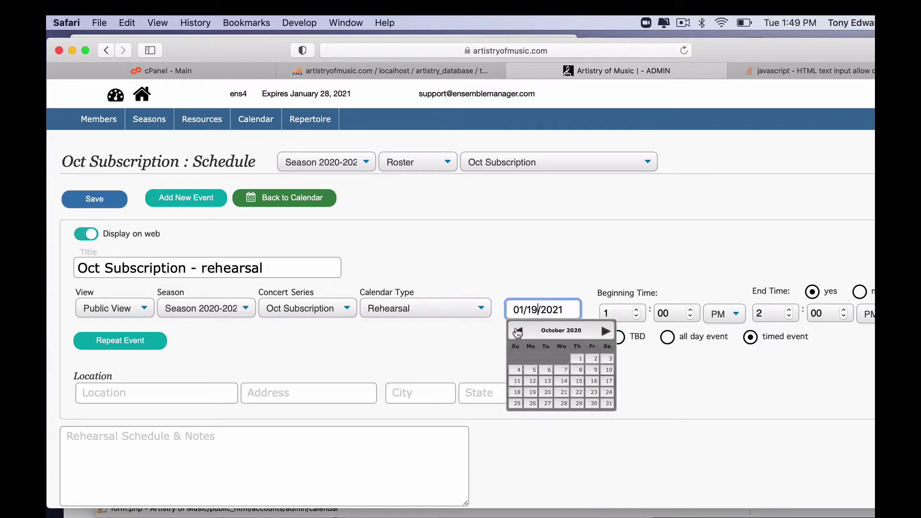
left_click(532, 374)
left_click(533, 371)
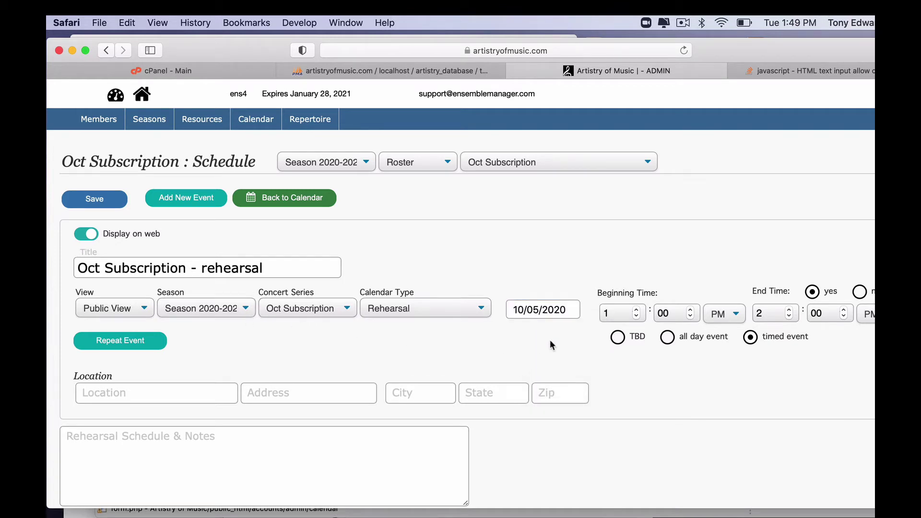
Step: Set the rehearsal to run from 7:30 to 10:00
double_click(605, 313)
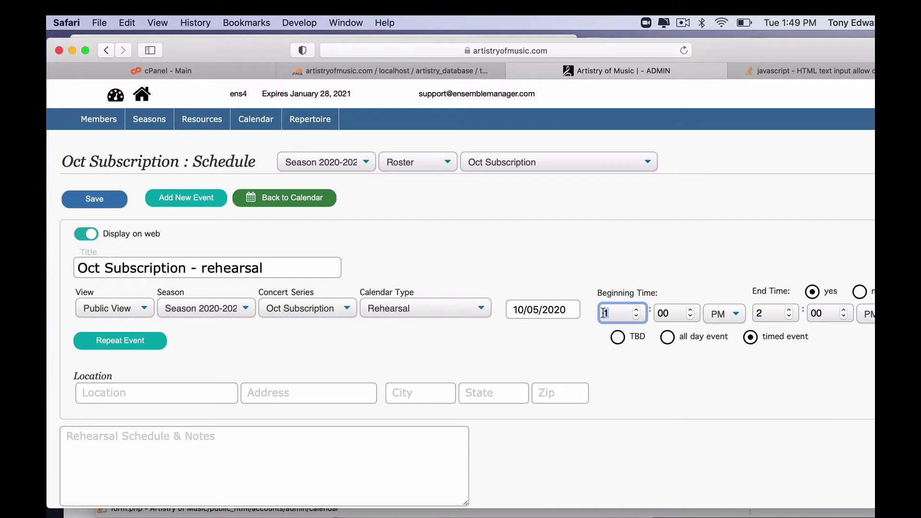
type("7")
left_click(675, 313)
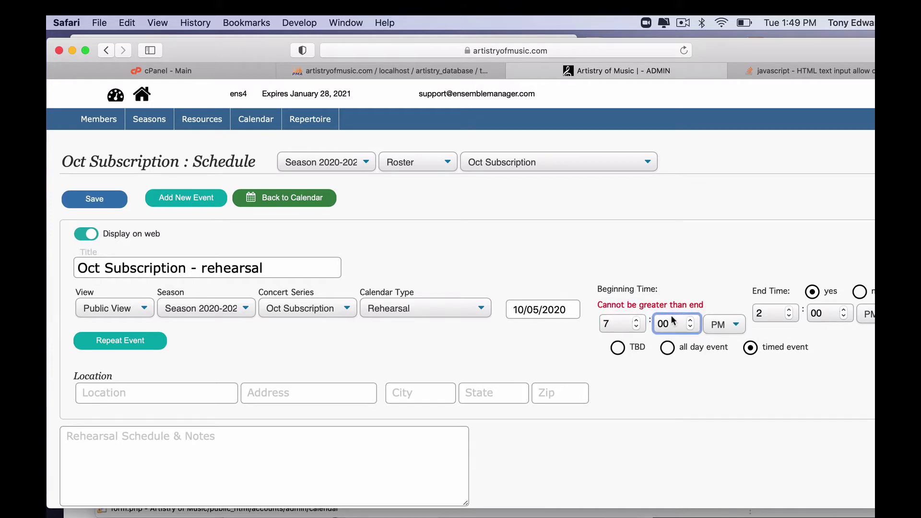
key("super+a")
type("30")
left_click(685, 232)
double_click(774, 321)
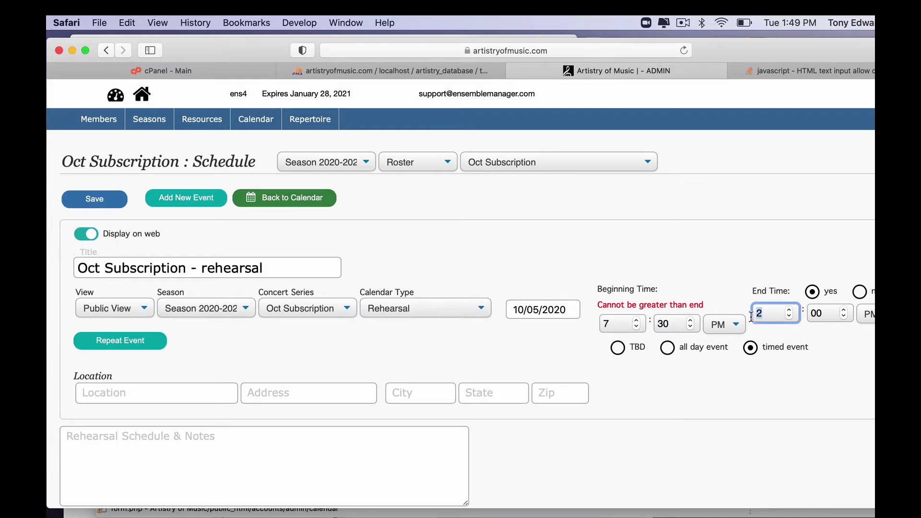
type("10")
left_click(704, 262)
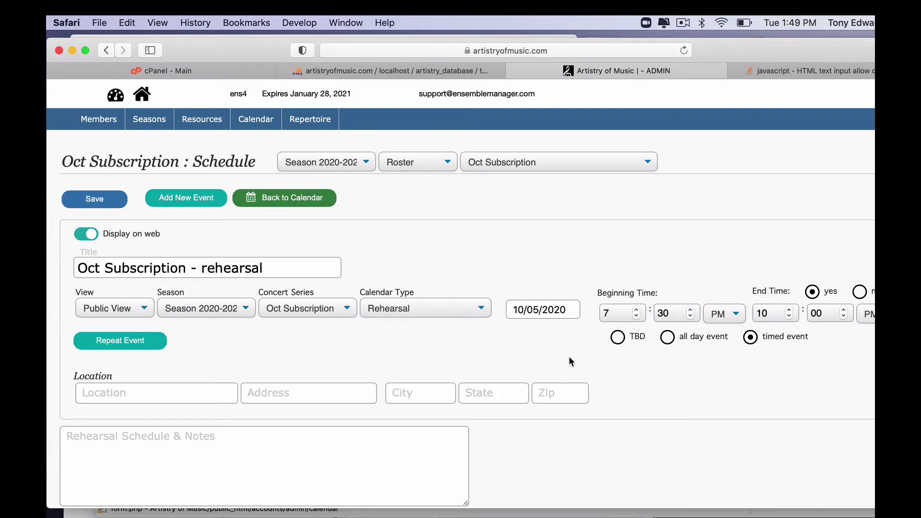
Step: Set the rehearsal location to Main Hall
scroll(227, 363, "down", 2)
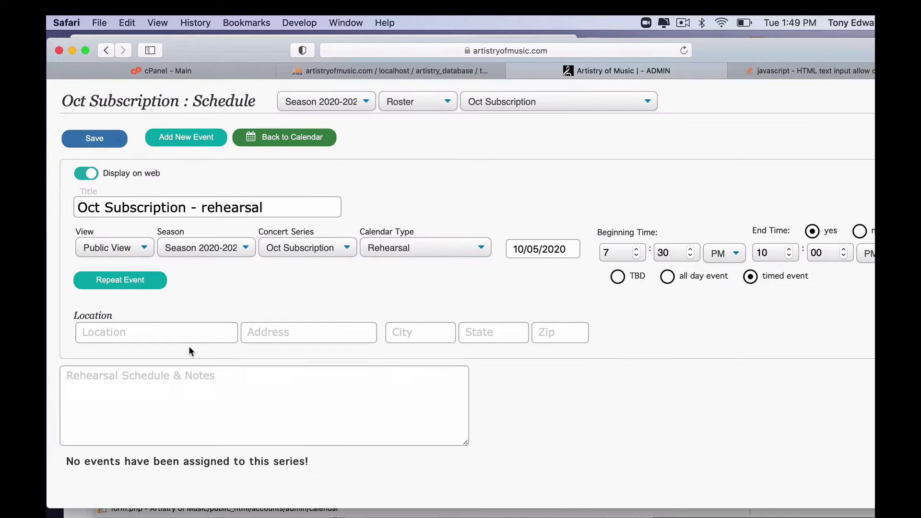
left_click(114, 336)
type("M")
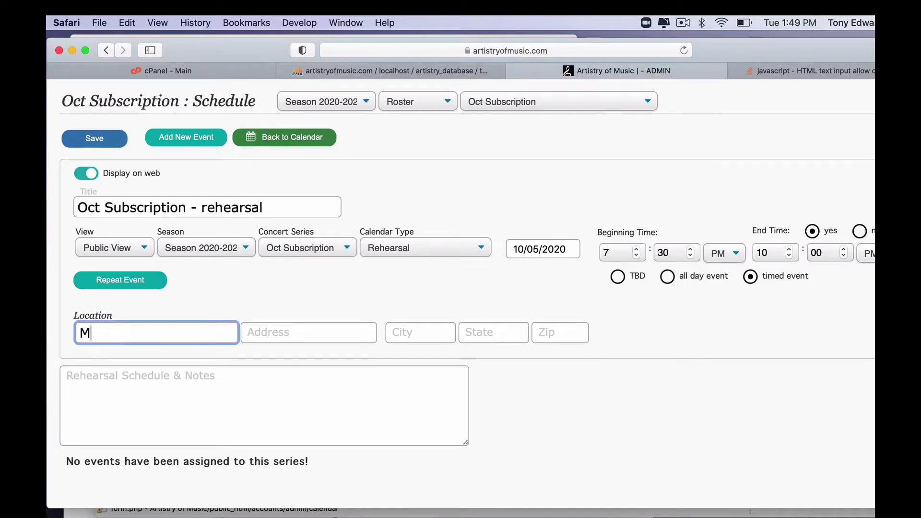
type("ain Hall")
Step: Add notes: '7:30 - 8:00 Overture', '8:00 - 8:45 Concerto', '8:45 - 9:00 Break', one per line
left_click(225, 390)
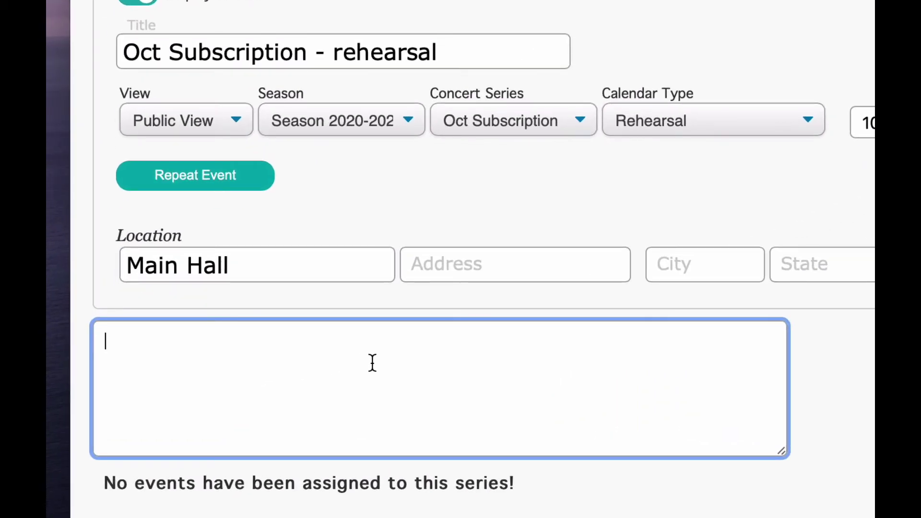
type("7:30 - 8:00 ")
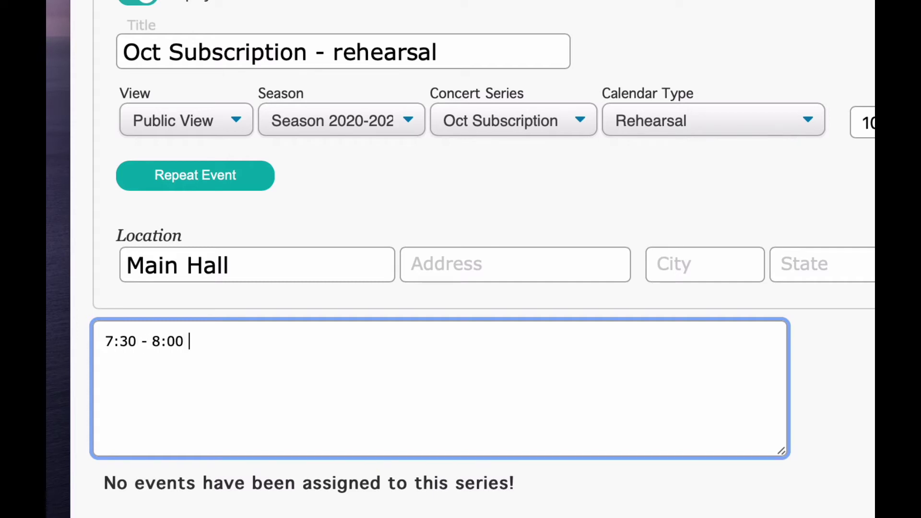
type("Overture")
key("Return")
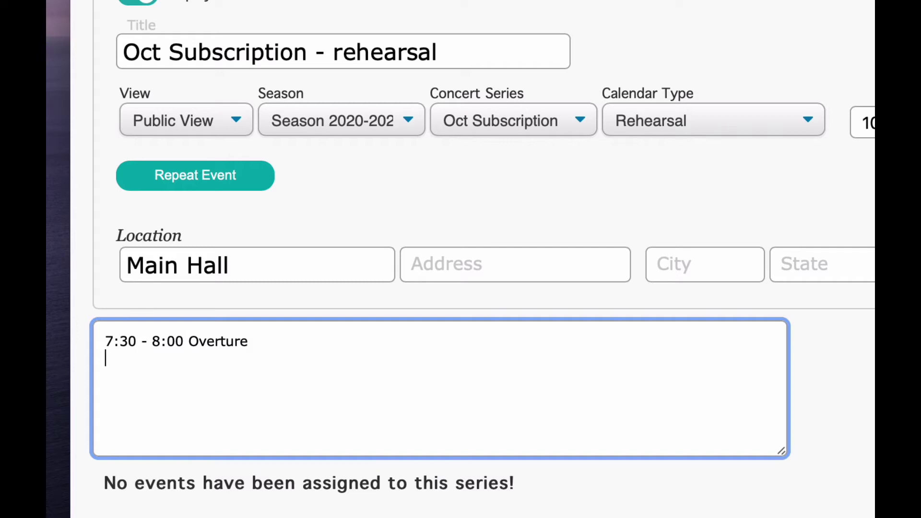
type("8:00 - 8:45 ")
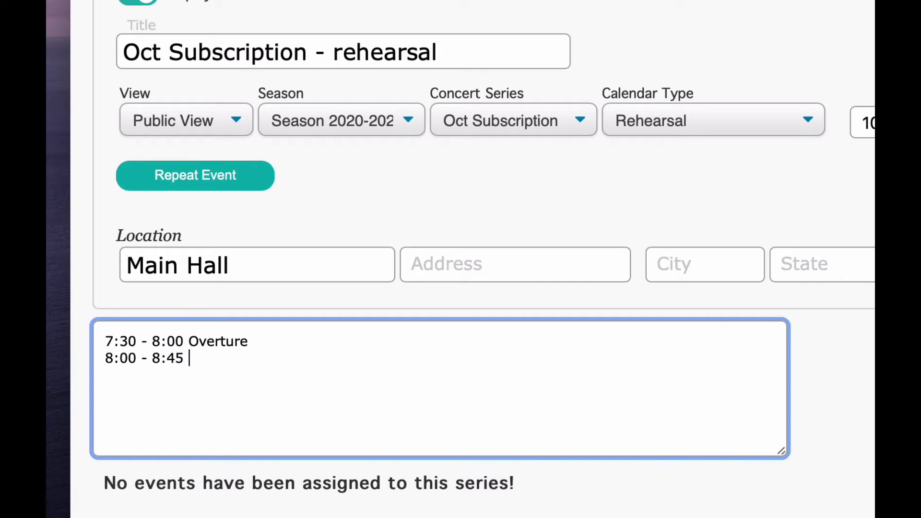
type("Concerto")
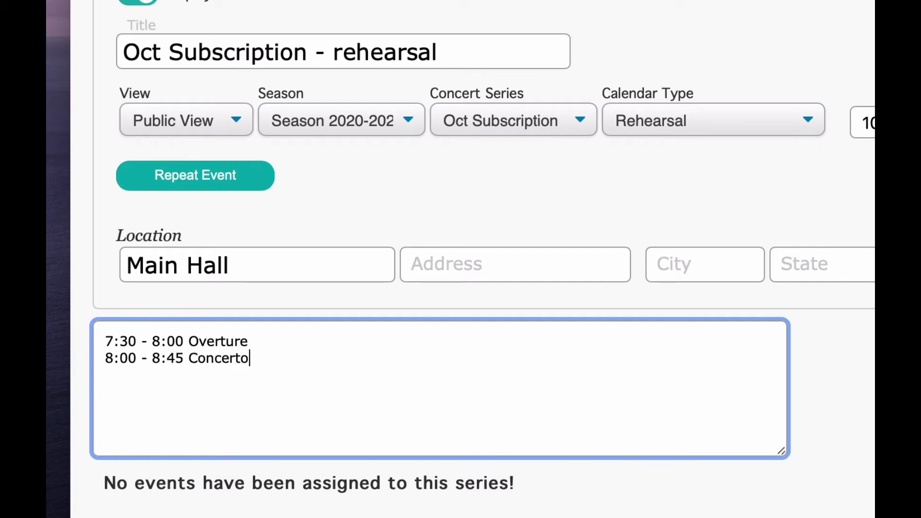
key("Return")
type("8:45 - 9:00 B")
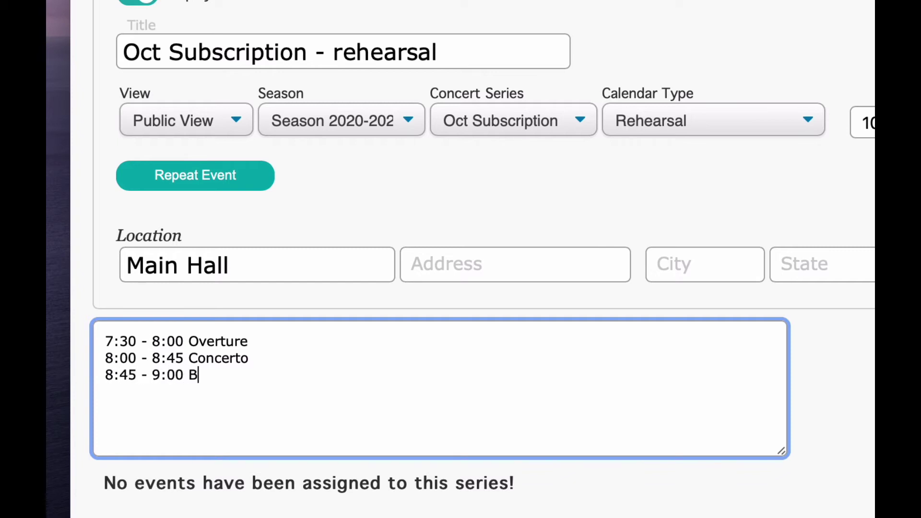
type("reak")
key("Return")
Step: Repeat the rehearsal every day until October 10, 2020, and save it
scroll(318, 393, "up", 1)
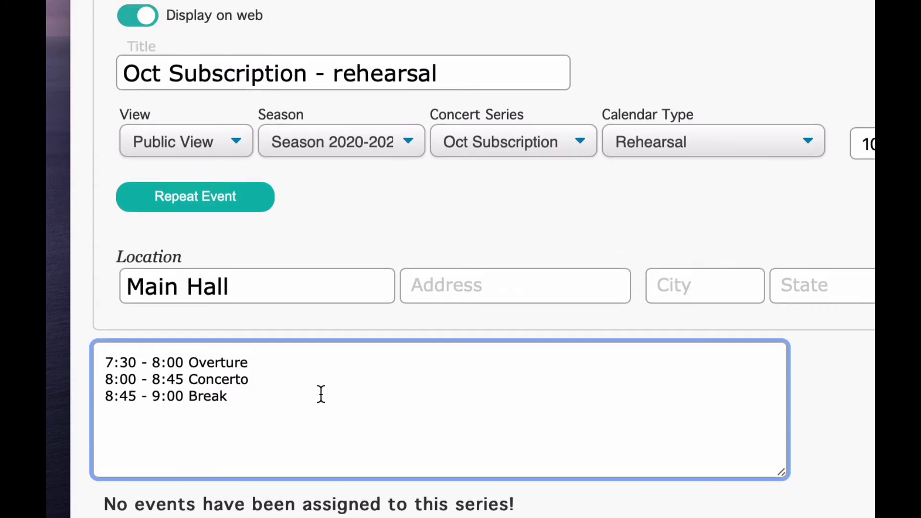
left_click(183, 217)
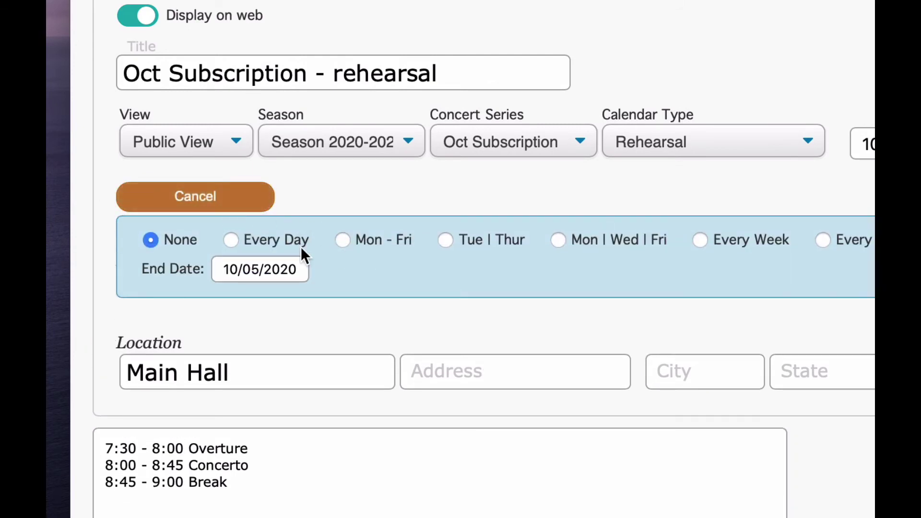
left_click(231, 241)
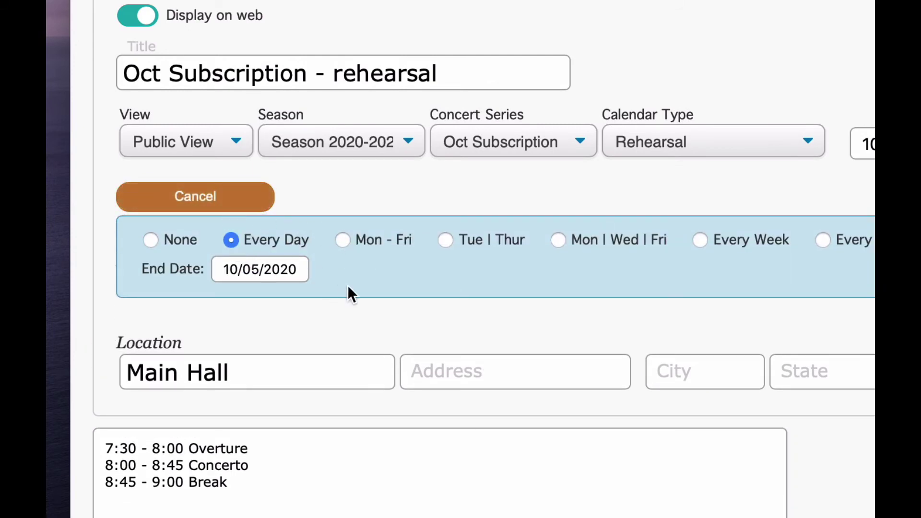
left_click(248, 268)
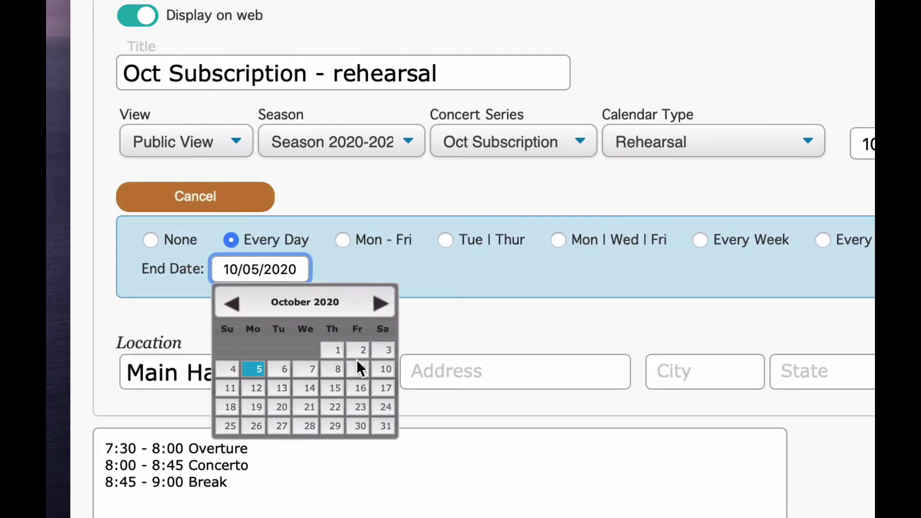
left_click(383, 370)
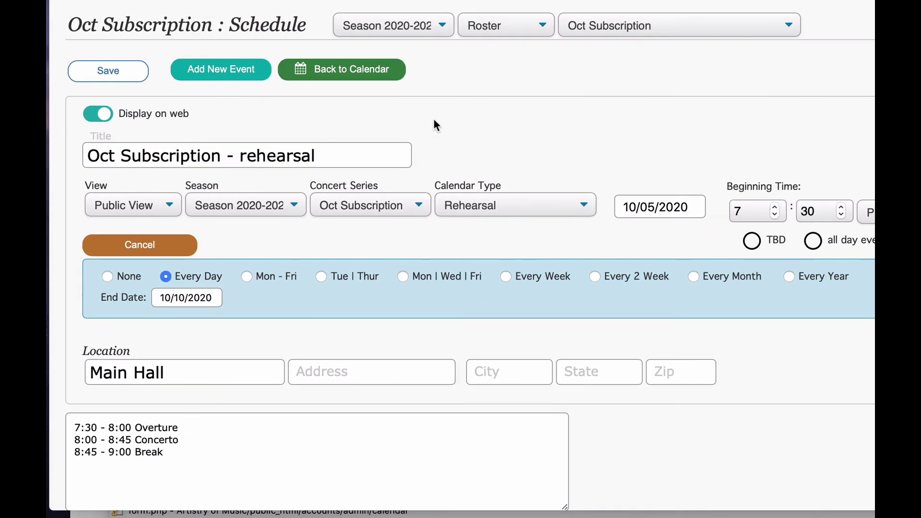
key("Return")
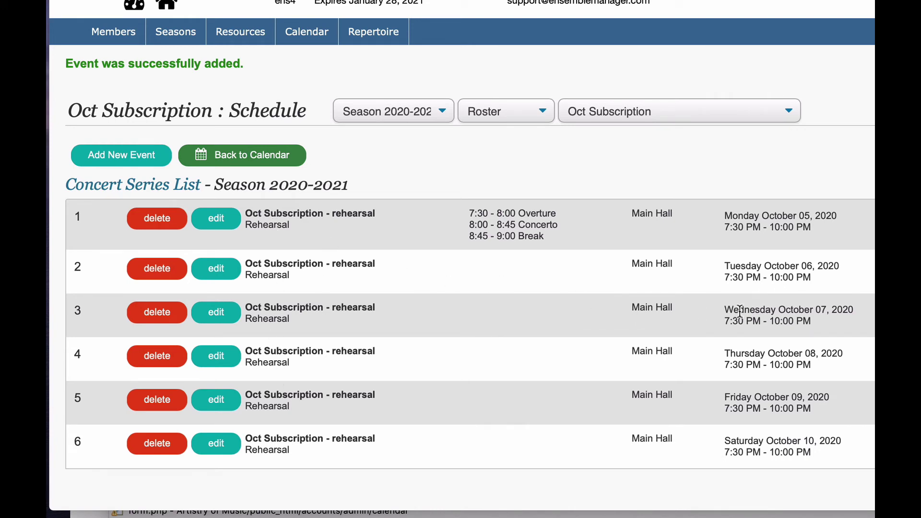
Step: Delete the Wednesday October 7 rehearsal and confirm the removal
left_click(164, 317)
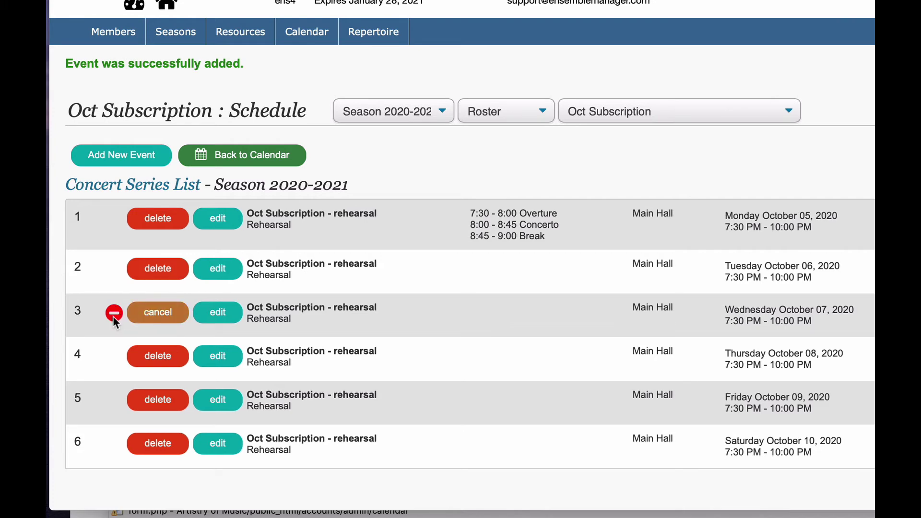
left_click(113, 314)
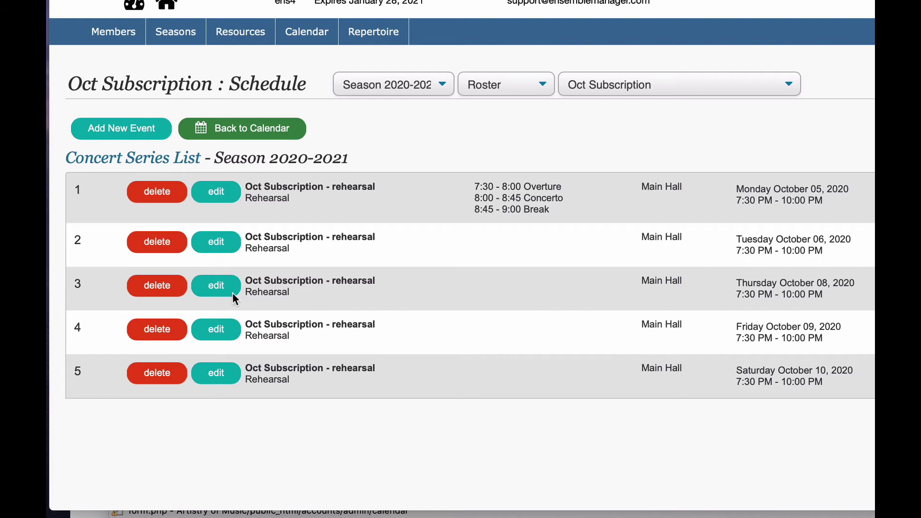
Step: Retitle the October 8 event as a dress rehearsal and save it
left_click(217, 287)
left_click(240, 215)
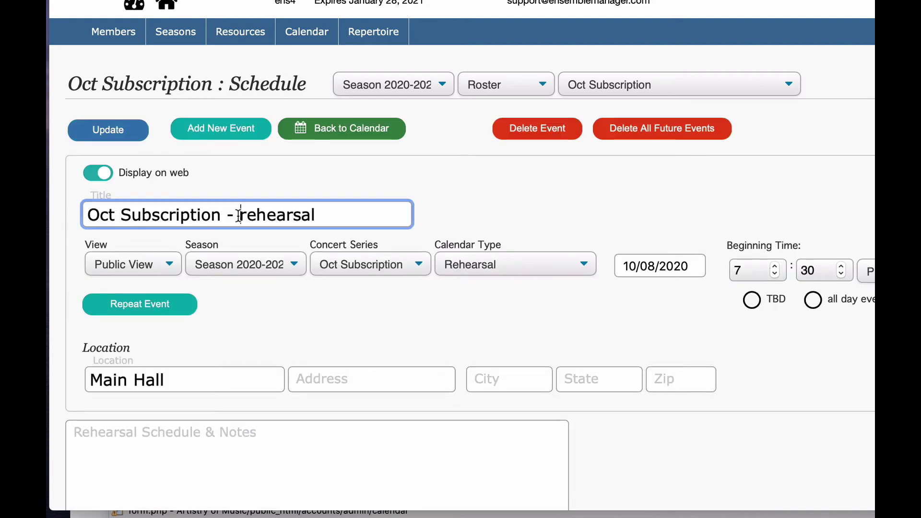
type("dress")
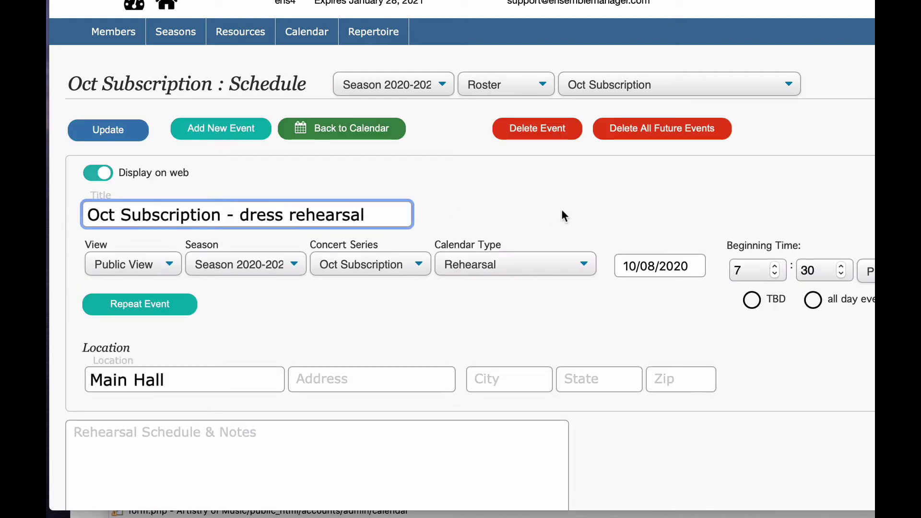
left_click(128, 137)
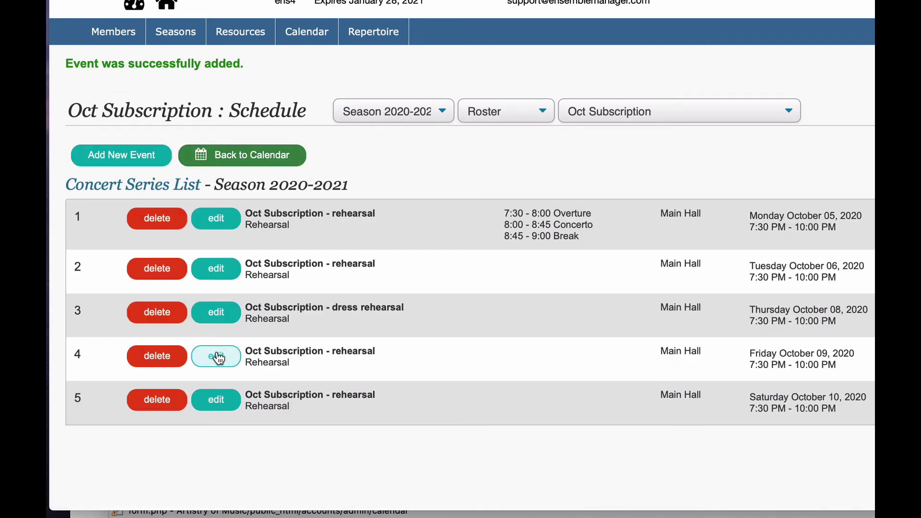
Step: Rename the October 9 event 'Oct Subscription - concert' and make it a Concert
left_click(219, 346)
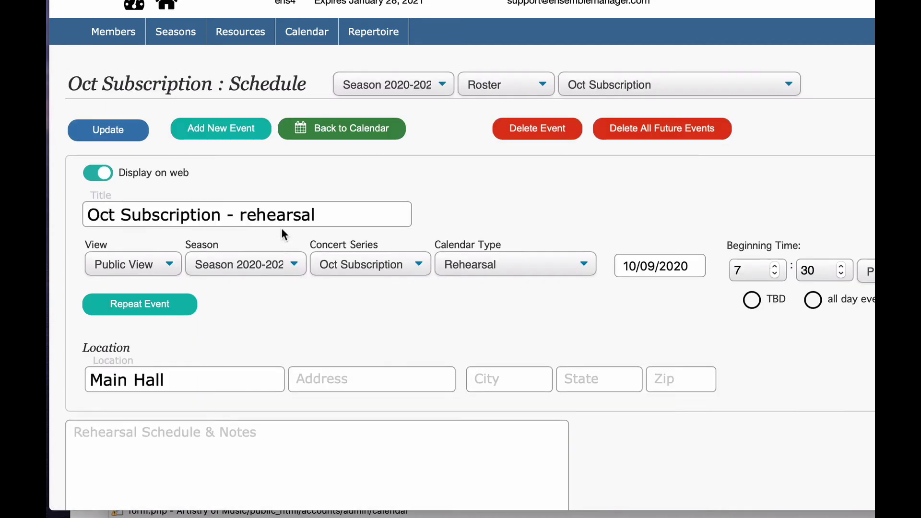
left_click(313, 215)
key("shift+Left")
key("shift+Left")
key("shift+Left")
key("shift+Left")
key("shift+Left")
key("shift+Left")
key("shift+Left")
key("shift+Left")
key("shift+Left")
key("shift+Left")
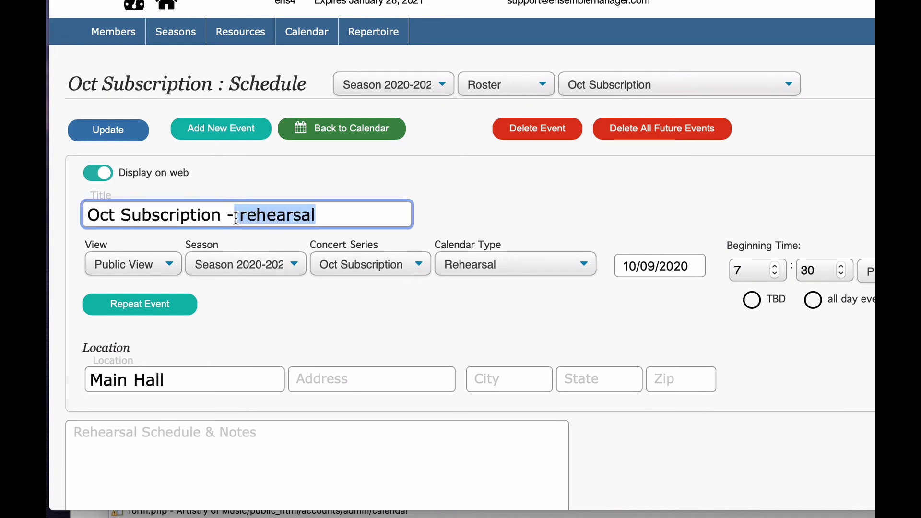
key("BackSpace")
type("concert")
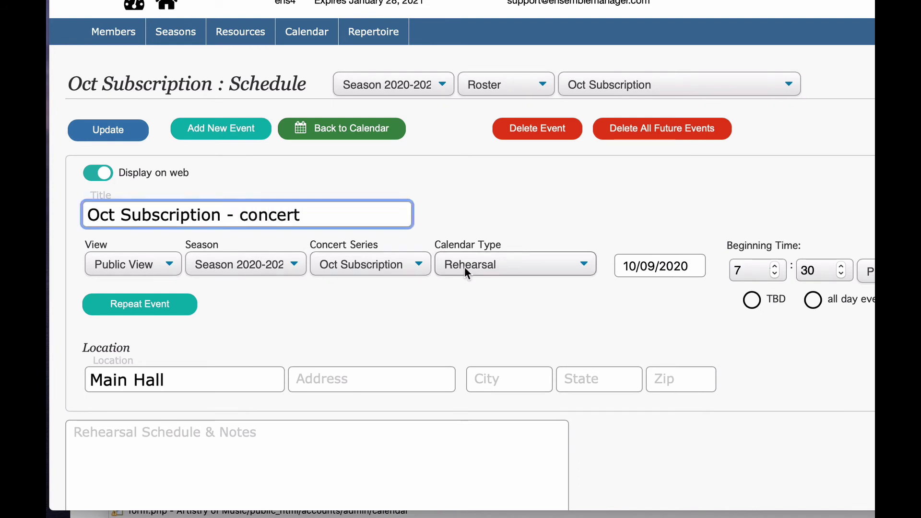
left_click(468, 266)
left_click(472, 253)
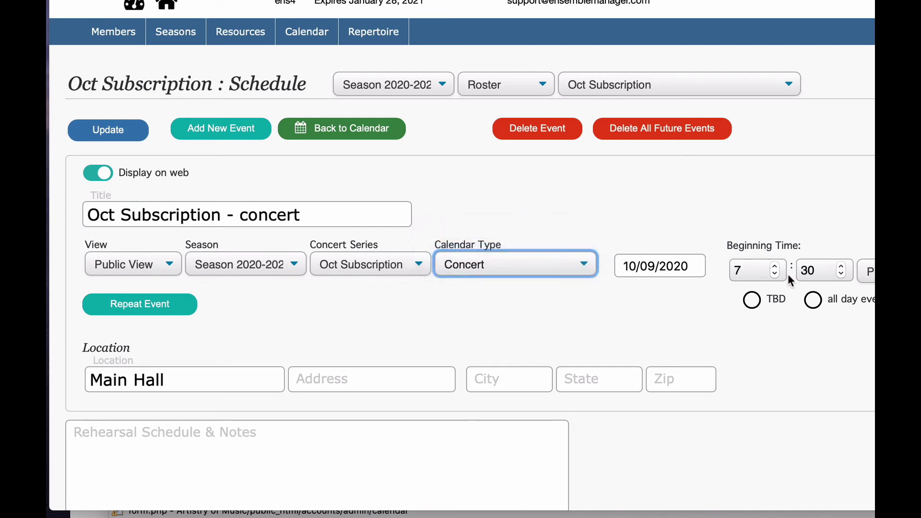
Step: Set the October 9 concert's start time to 8:00 and save it
left_click(728, 270)
type("8")
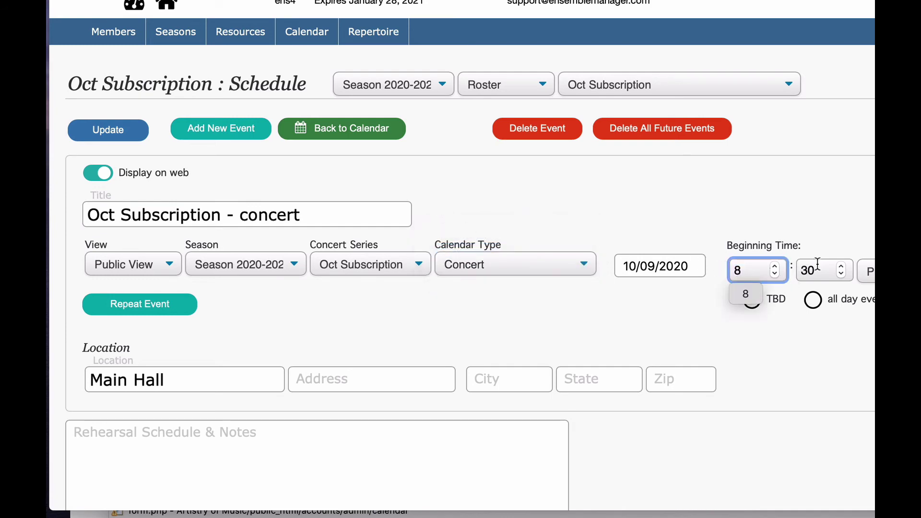
left_click(792, 272)
type("00")
left_click(828, 168)
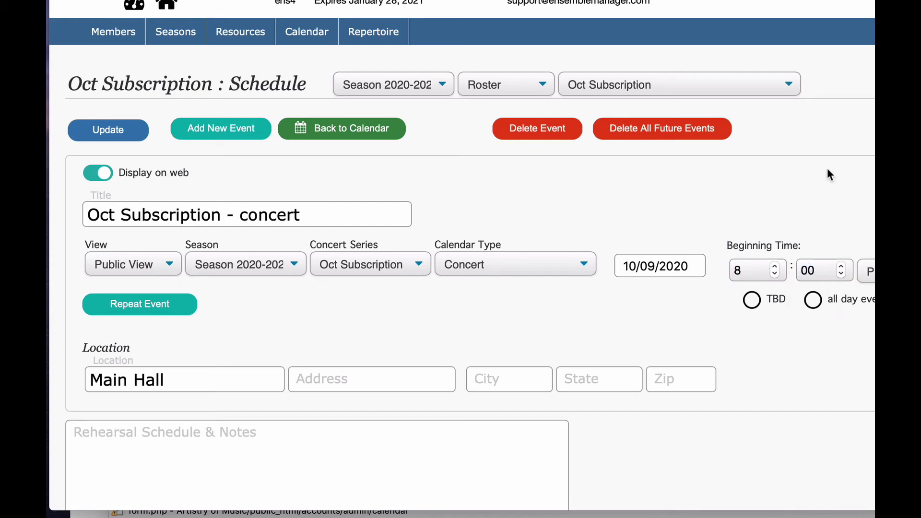
scroll(530, 345, "down", 1)
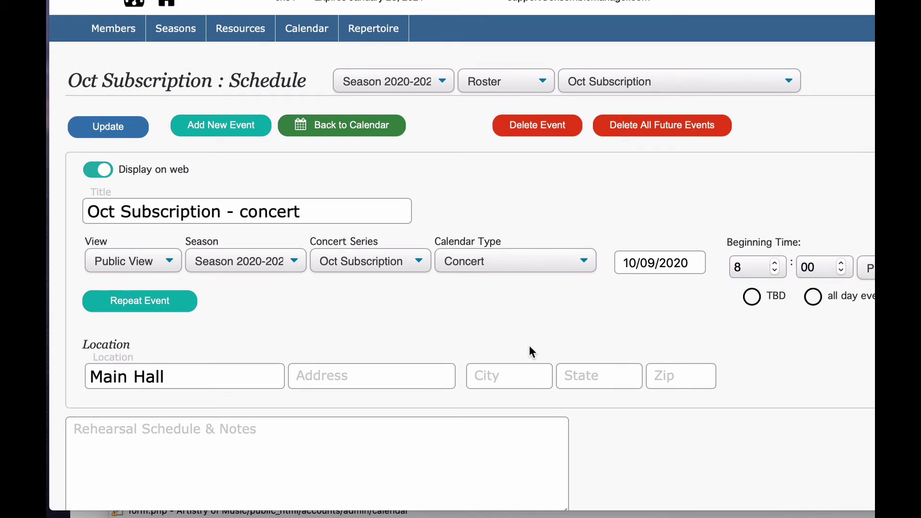
left_click(134, 135)
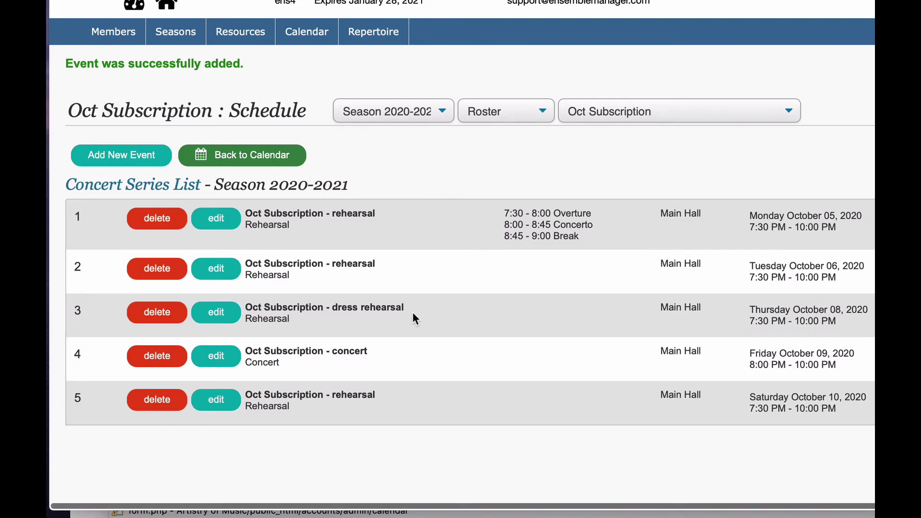
Step: Rename the October 10 event 'Oct Subscription - concert' and make it a Concert
scroll(336, 326, "down", 2)
left_click(215, 353)
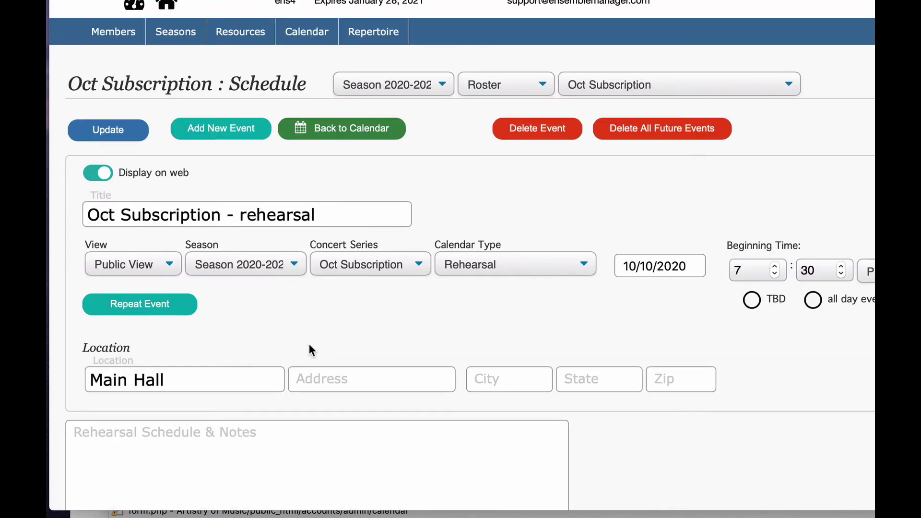
left_click_drag(316, 215, 240, 214)
key("BackSpace")
type("concert")
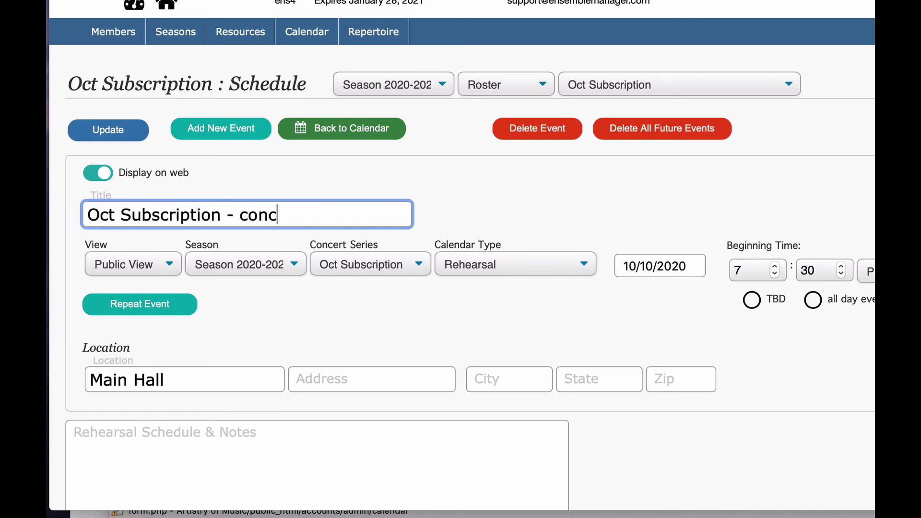
left_click(502, 264)
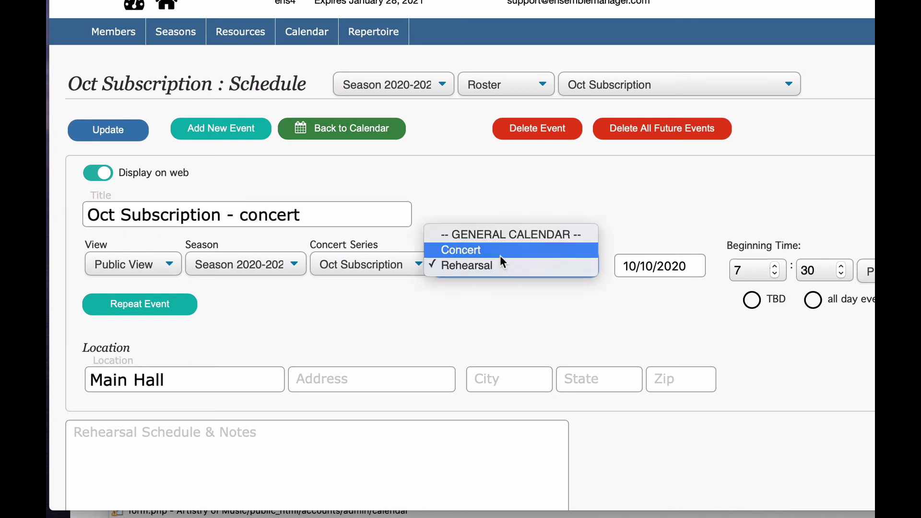
left_click(703, 341)
Step: Set the October 10 concert's start time to 8:00 and save it
double_click(739, 270)
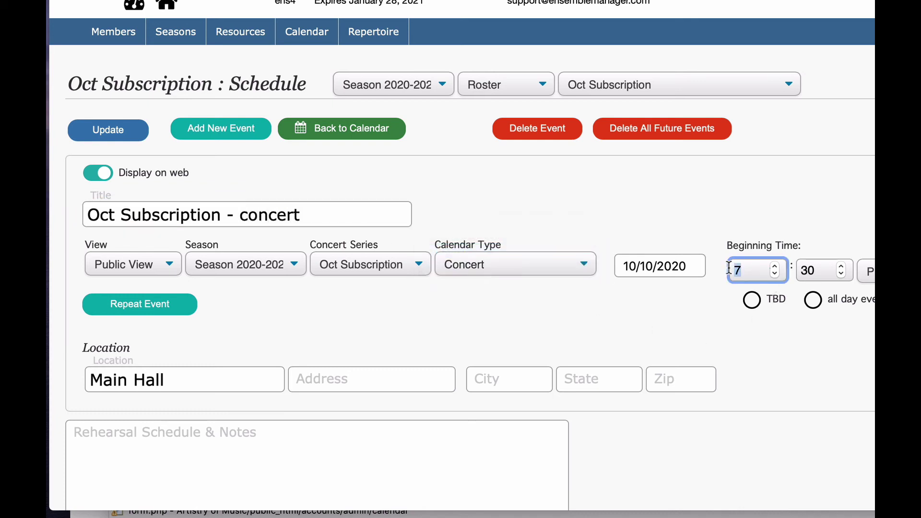
type("8")
key("Tab")
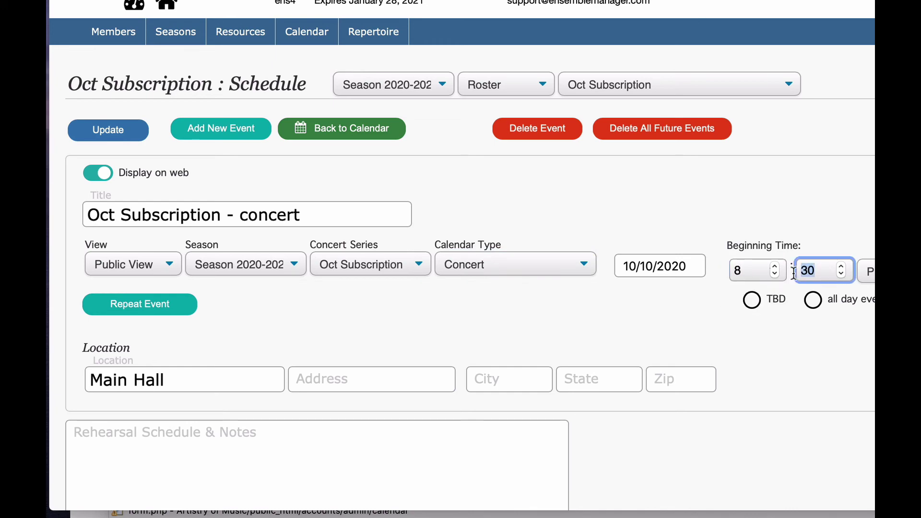
type("00")
left_click(613, 307)
scroll(463, 349, "down", 5)
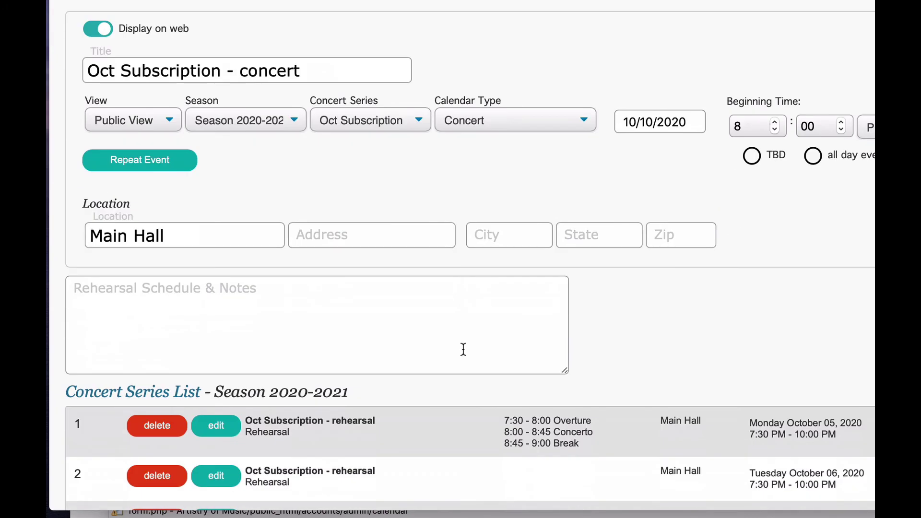
scroll(465, 353, "up", 5)
left_click(115, 134)
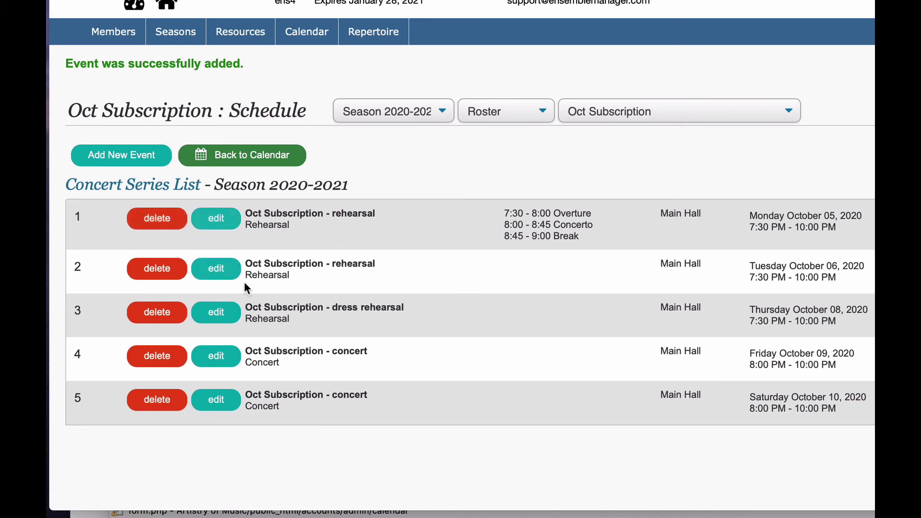
Step: Review the October 5 rehearsal, then open the October 9 concert's form, dated 10/09/2020 at 8:00
left_click(219, 222)
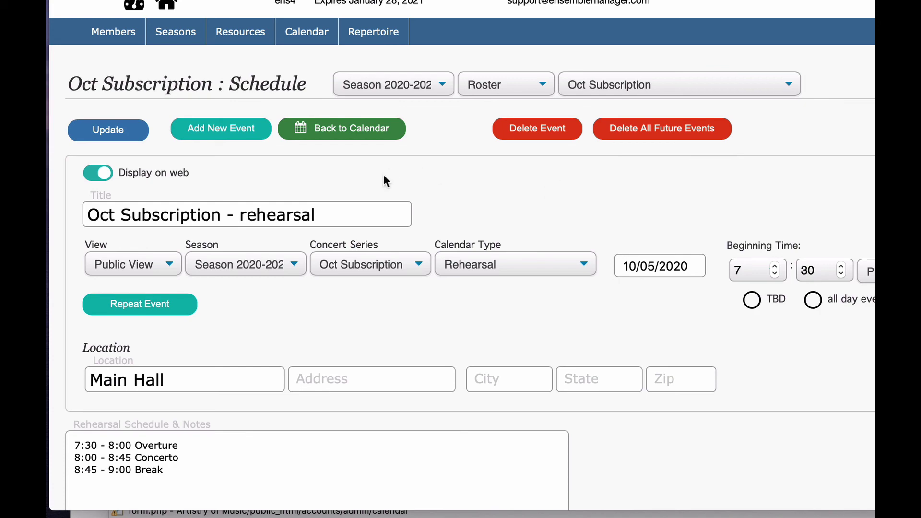
scroll(431, 327, "down", 7)
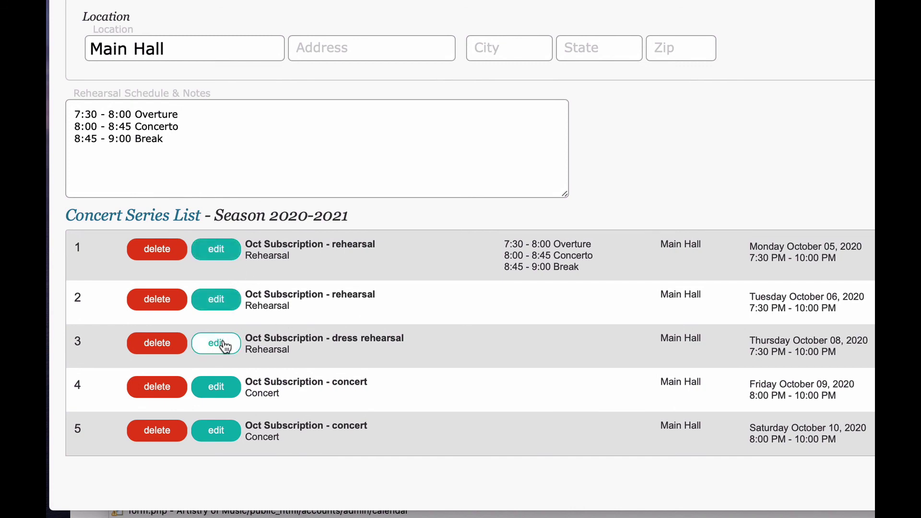
left_click(221, 391)
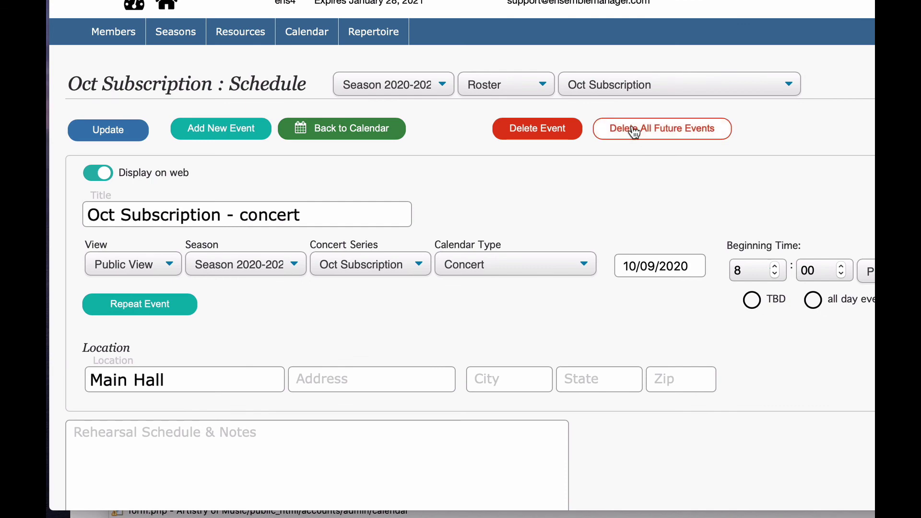
scroll(665, 332, "down", 6)
scroll(665, 333, "up", 3)
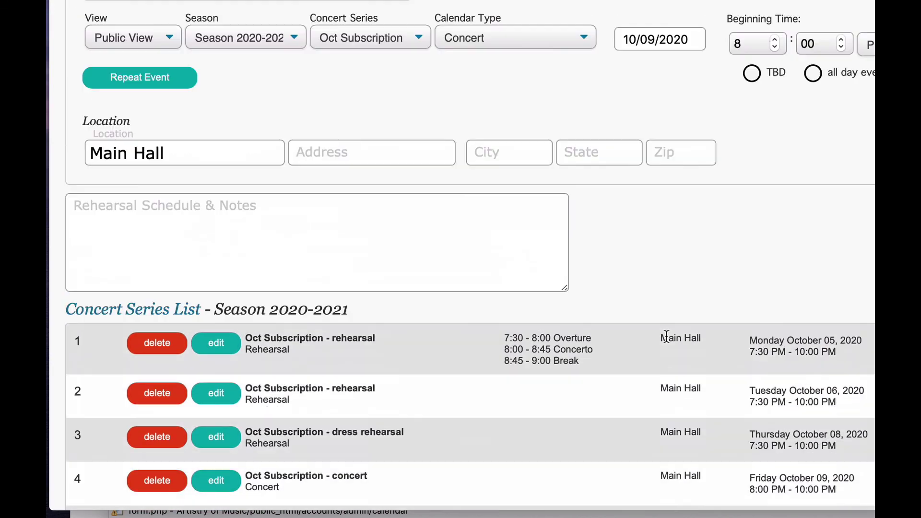
scroll(666, 341, "up", 1)
scroll(666, 342, "up", 2)
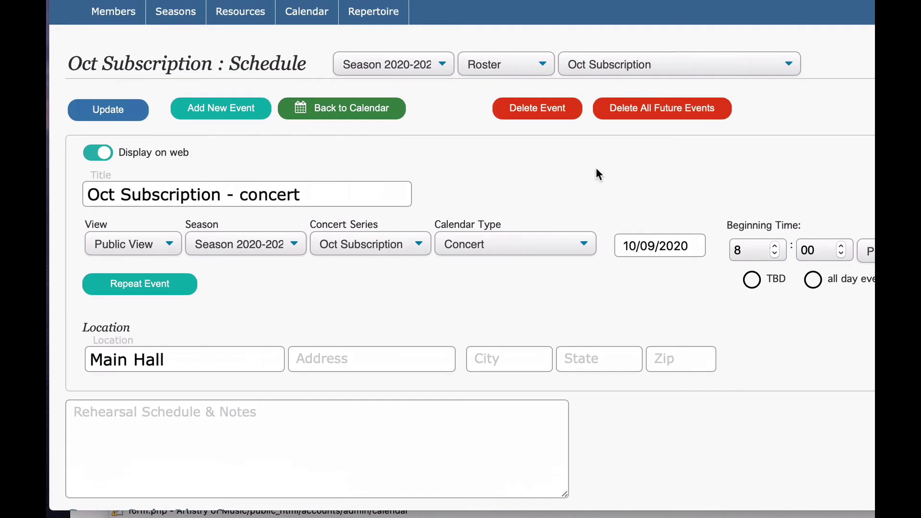
left_click(546, 115)
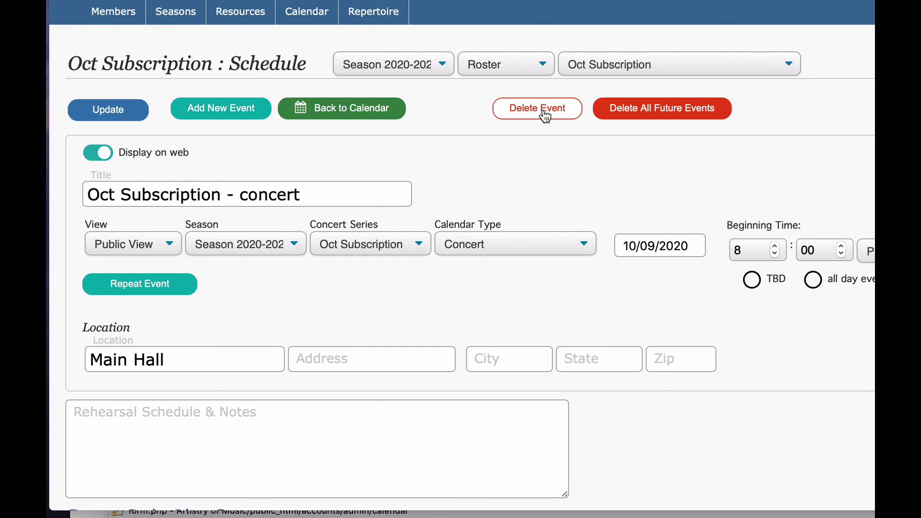
scroll(556, 286, "down", 5)
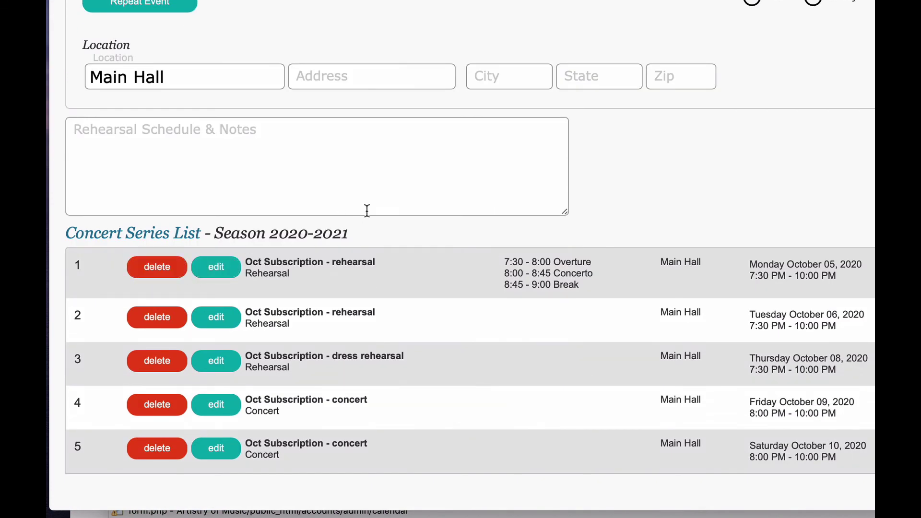
scroll(367, 211, "up", 5)
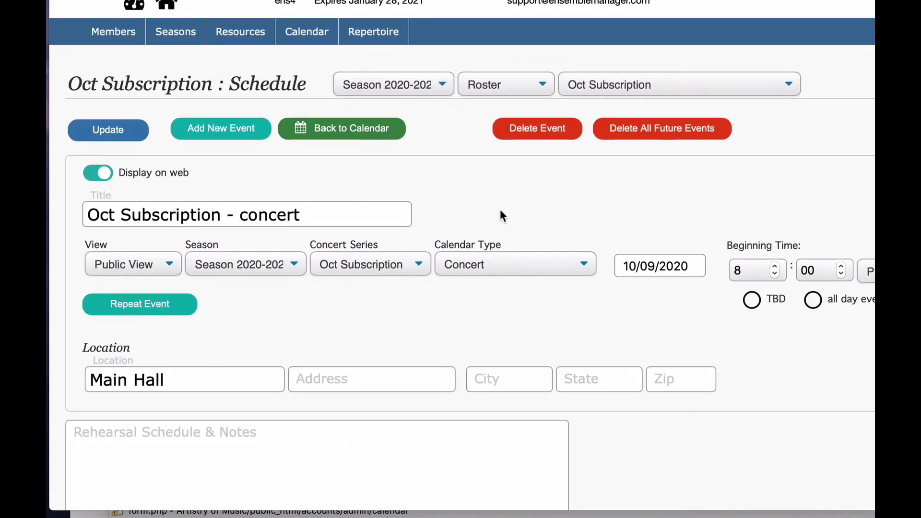